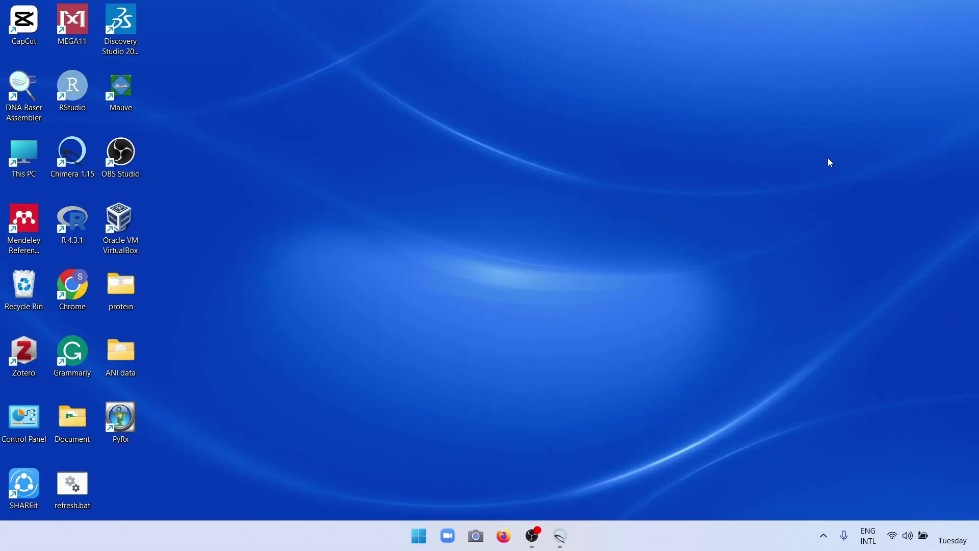
Launch Discovery Studio Visualizer and open Complex.pdb from the Download > PyRx_AutoDock4 > Macromolecules > model_o1_mini folder on drive E
{"action": "double_click", "coordinate": [122, 30]}
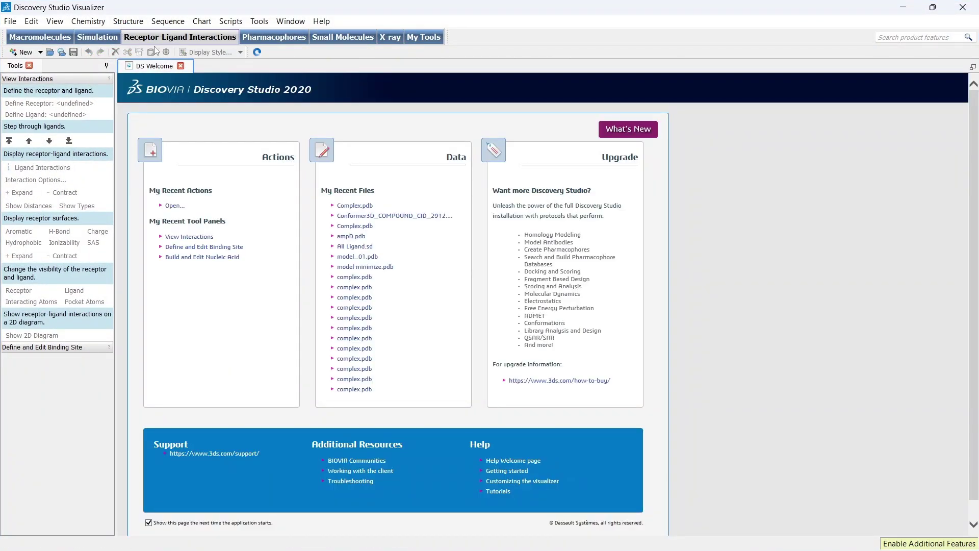
{"action": "left_click", "coordinate": [11, 22]}
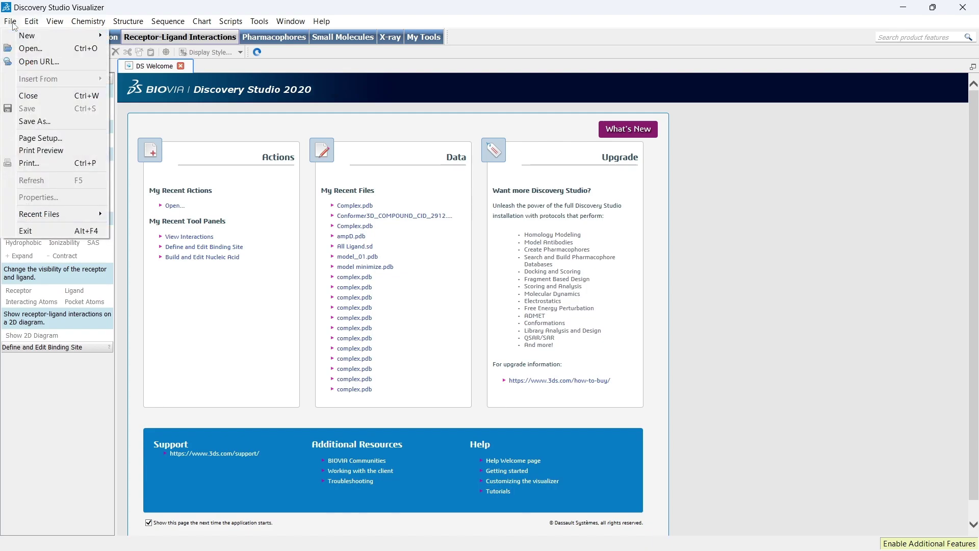
{"action": "left_click", "coordinate": [29, 51]}
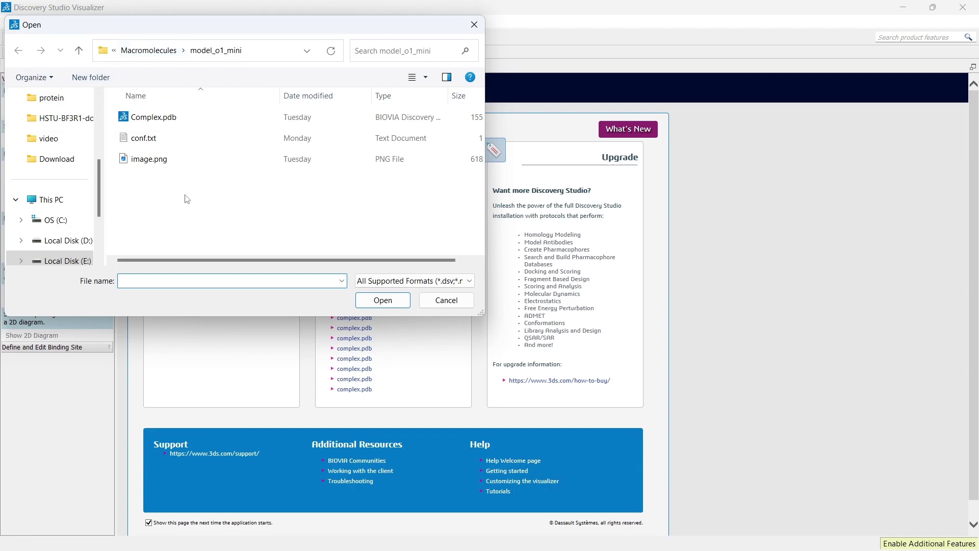
{"action": "left_click_drag", "start_coordinate": [97, 177], "coordinate": [102, 210]}
{"action": "left_click", "coordinate": [75, 187]}
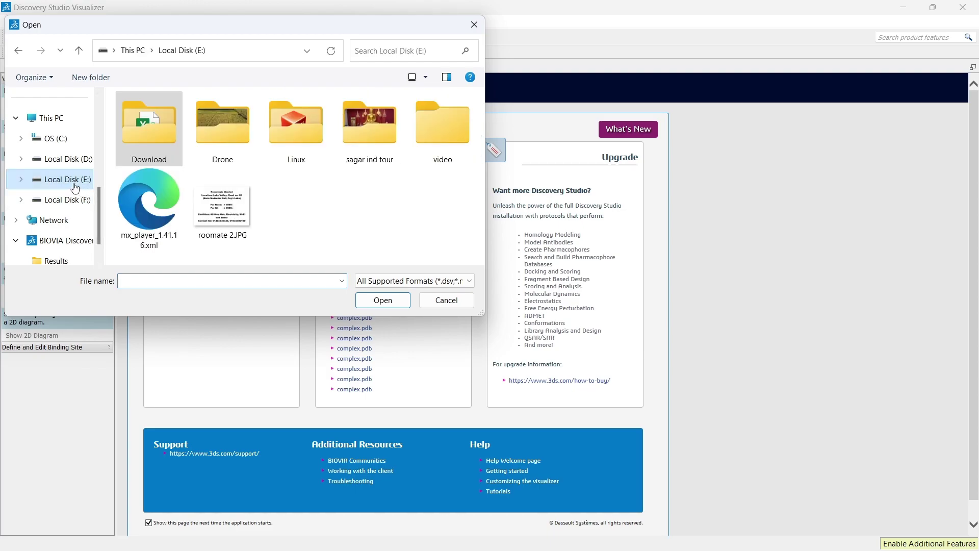
{"action": "double_click", "coordinate": [151, 147]}
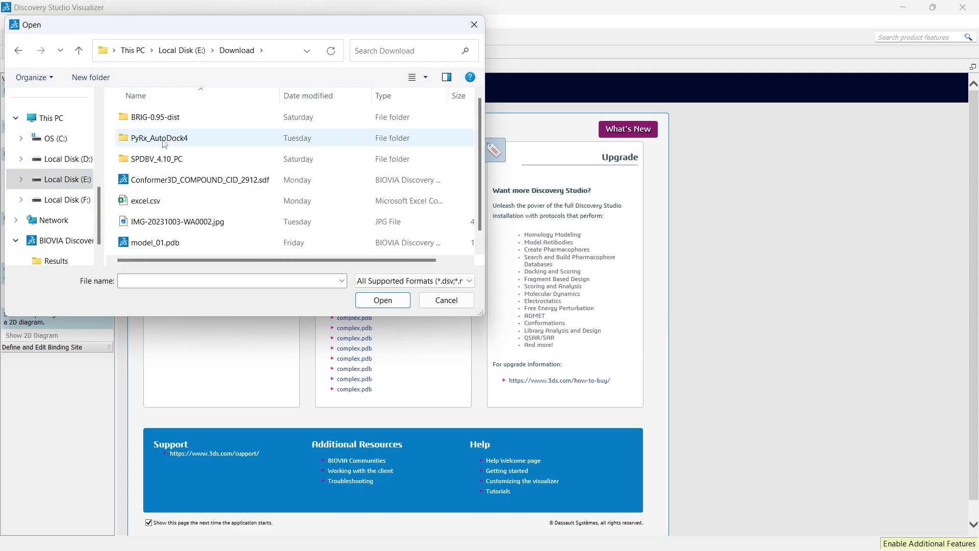
{"action": "double_click", "coordinate": [164, 143]}
{"action": "double_click", "coordinate": [162, 160]}
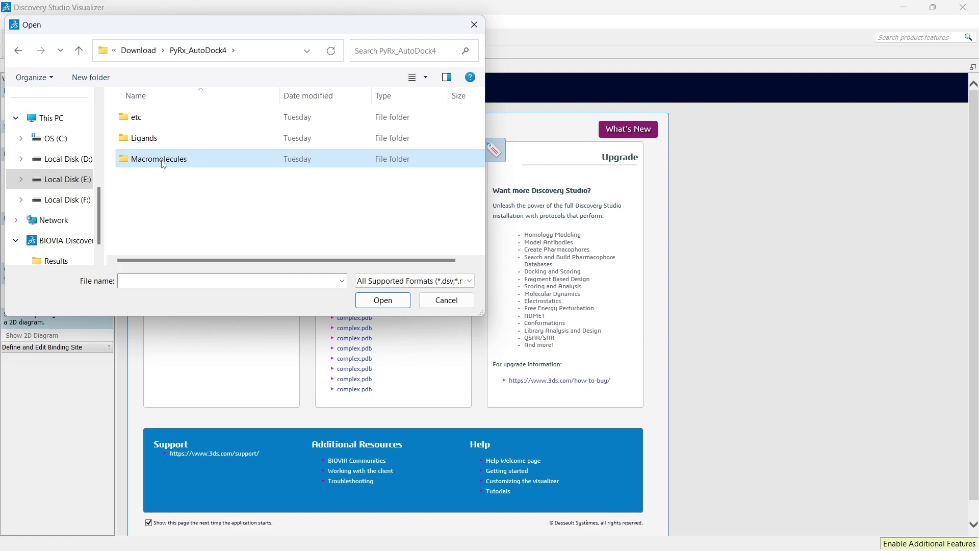
{"action": "double_click", "coordinate": [156, 118]}
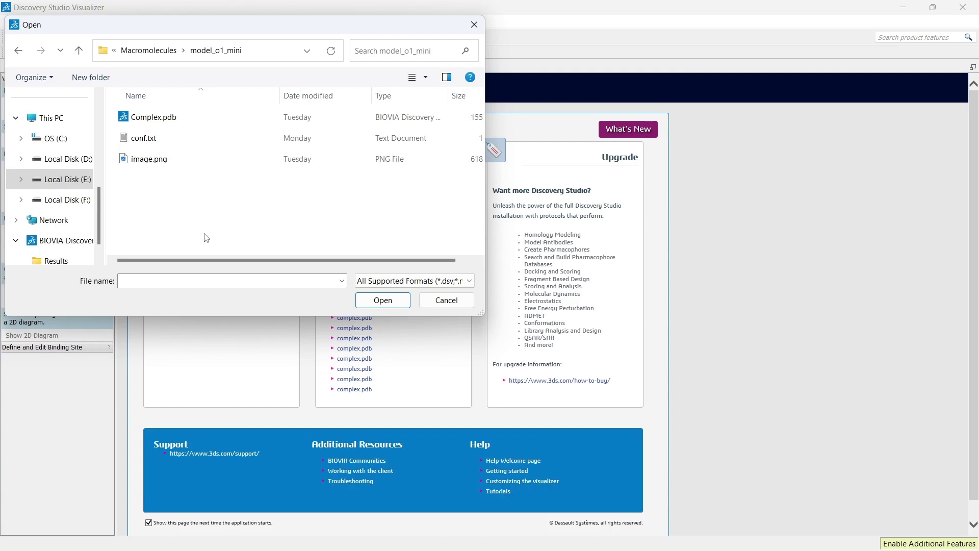
{"action": "left_click", "coordinate": [177, 127]}
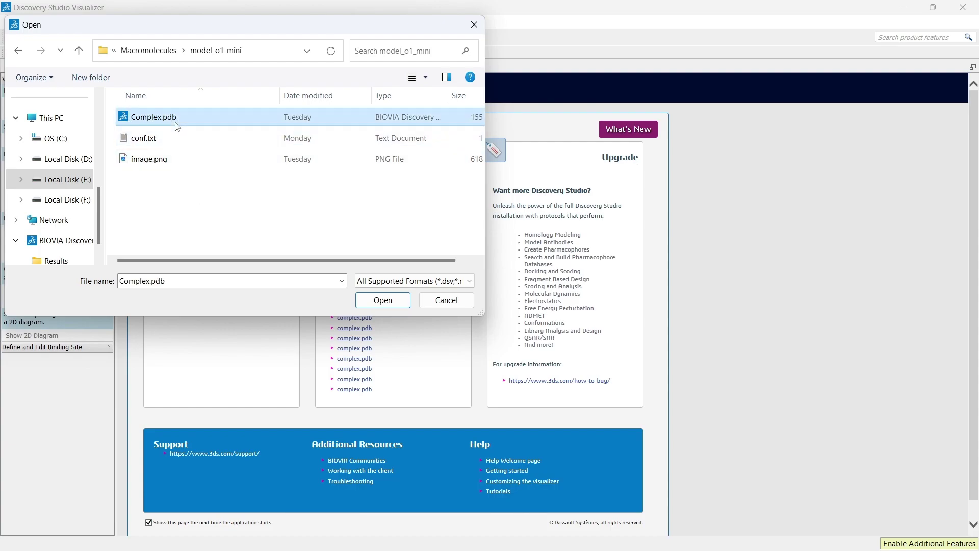
{"action": "left_click", "coordinate": [383, 301]}
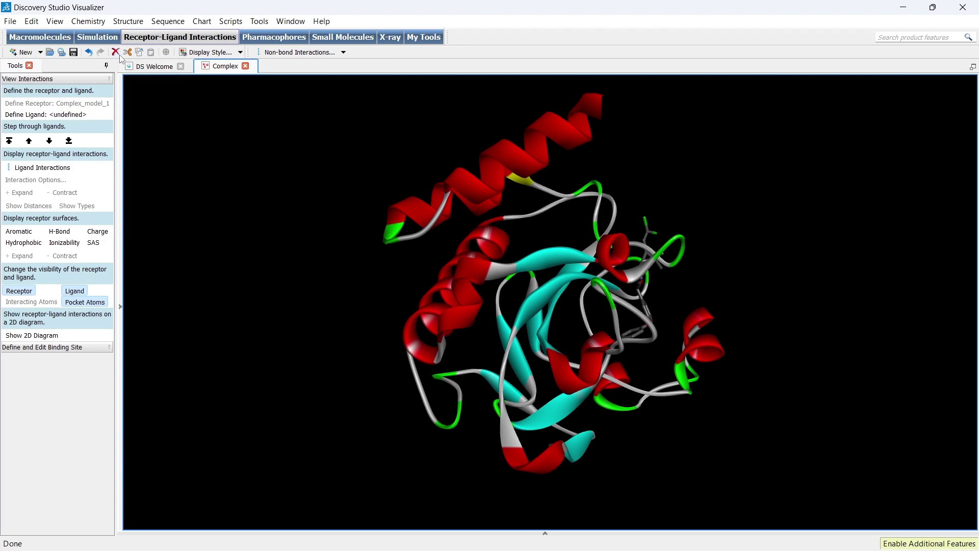
Add hydrogens to the loaded protein-ligand complex
{"action": "left_click", "coordinate": [96, 24]}
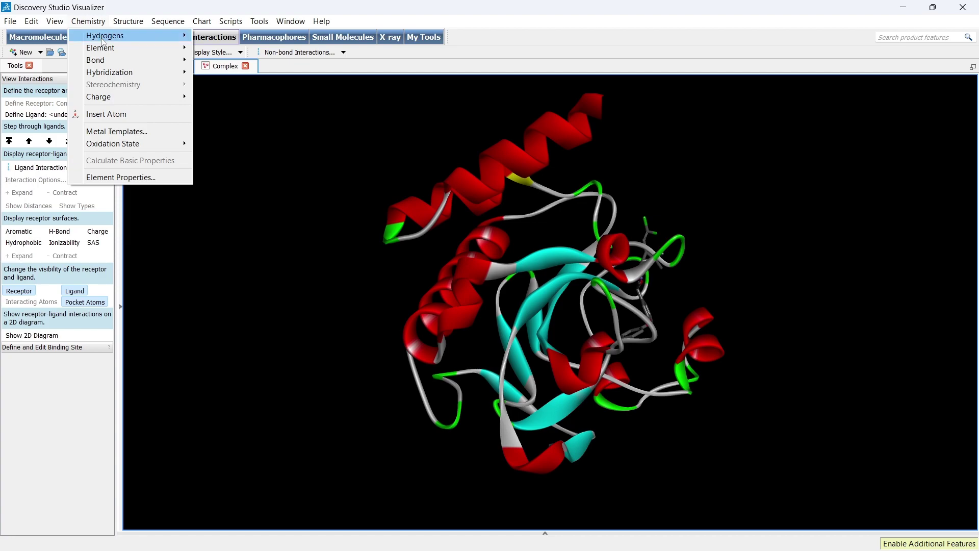
{"action": "mouse_move", "coordinate": [106, 40]}
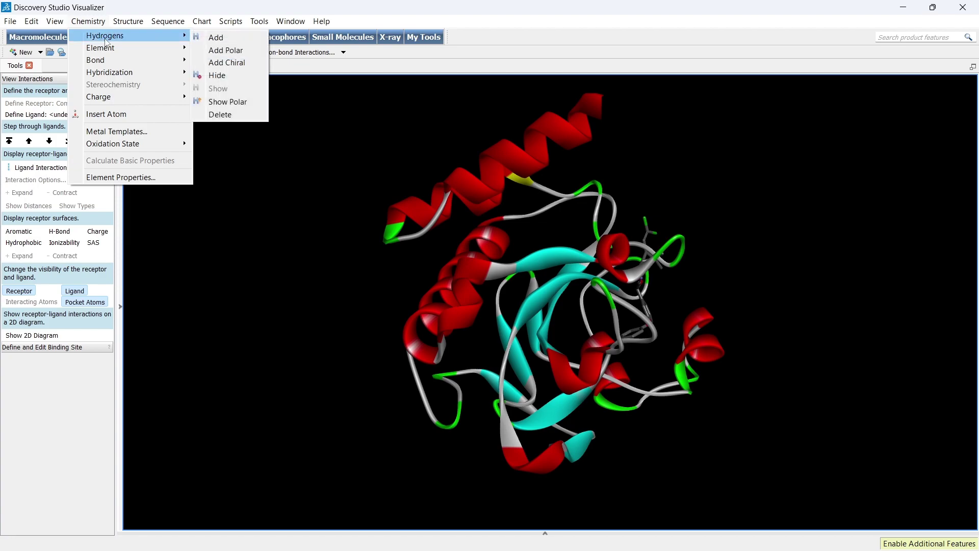
{"action": "left_click", "coordinate": [210, 39]}
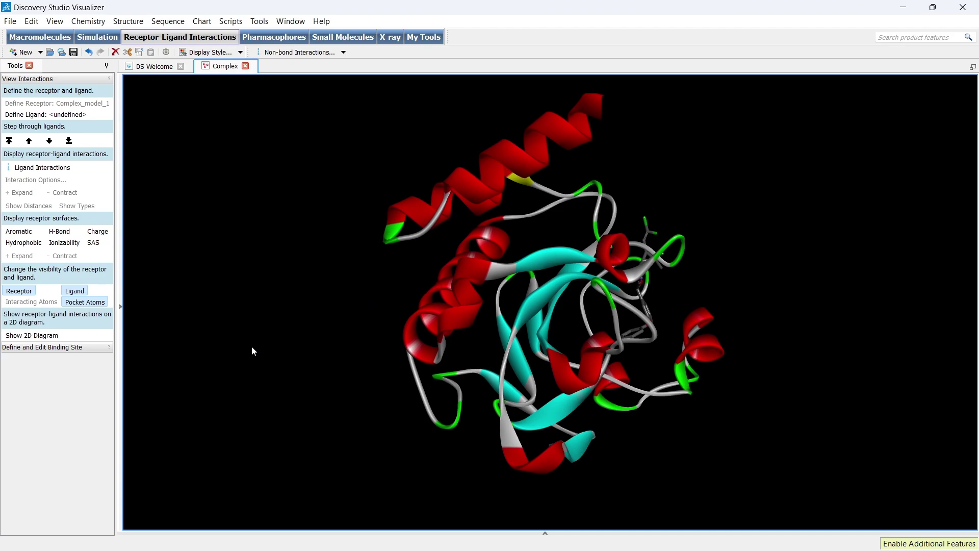
Reveal the complex's hierarchy and define Complex_model_2 as the receptor
{"action": "left_click", "coordinate": [120, 306]}
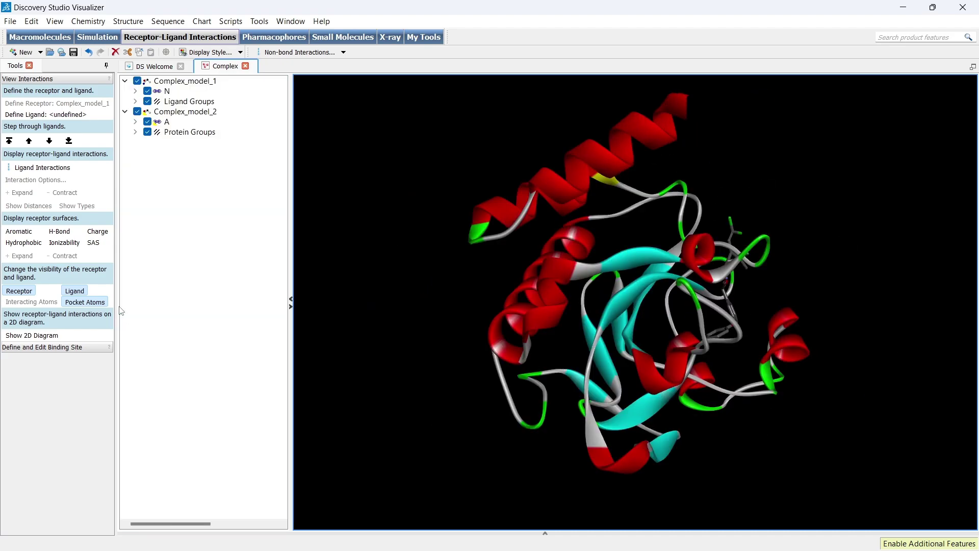
{"action": "left_click", "coordinate": [175, 113]}
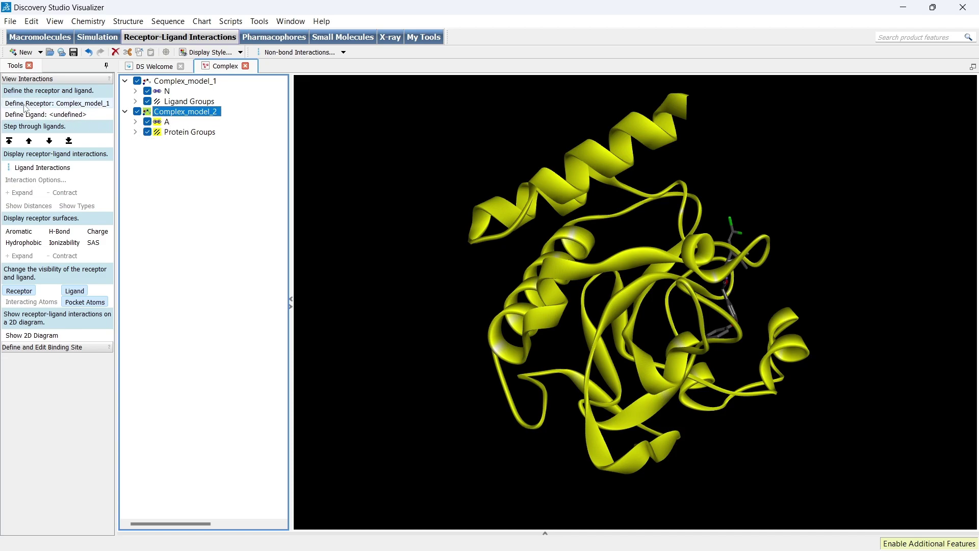
{"action": "left_click", "coordinate": [88, 106]}
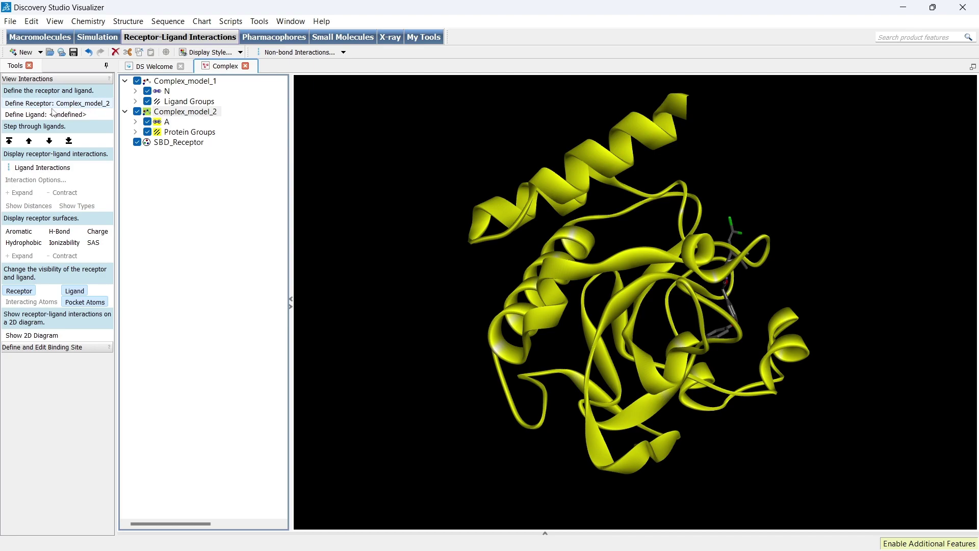
Define Complex_model_1 as the ligand and display its interactions with the receptor
{"action": "left_click", "coordinate": [199, 84]}
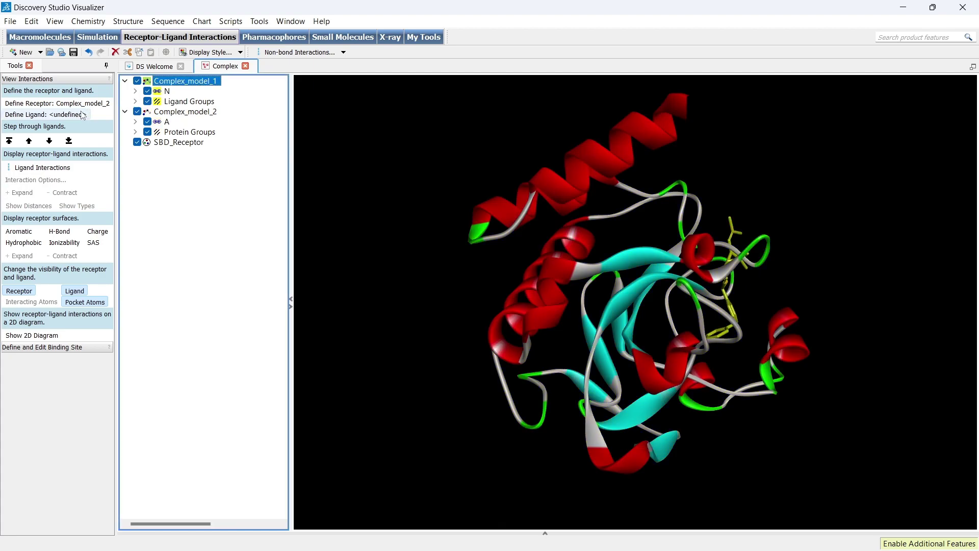
{"action": "left_click", "coordinate": [63, 118]}
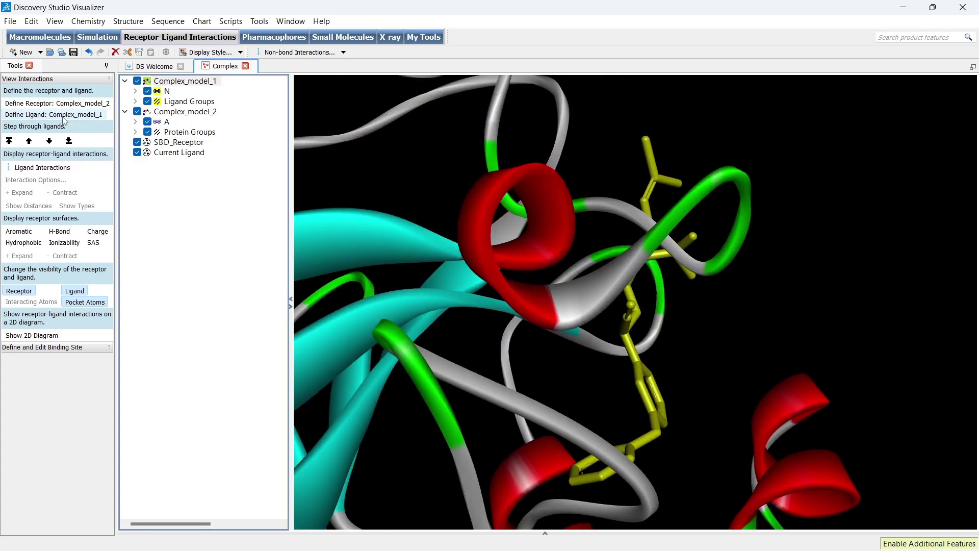
{"action": "left_click", "coordinate": [48, 170]}
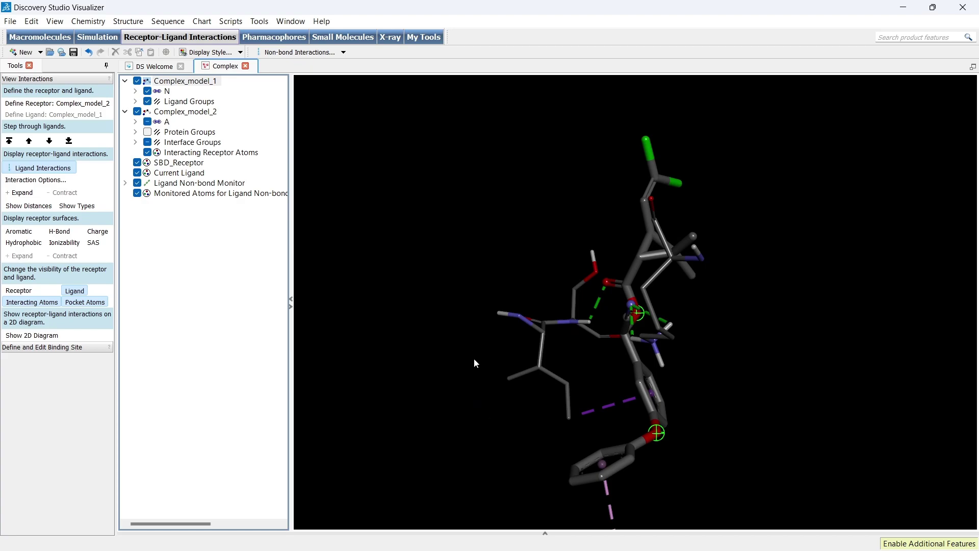
Select the interacting amino acid chain and set up AminoAcid labels for it showing the 3-Letter & ID# & Insertion Code attribute
{"action": "double_click", "coordinate": [541, 365]}
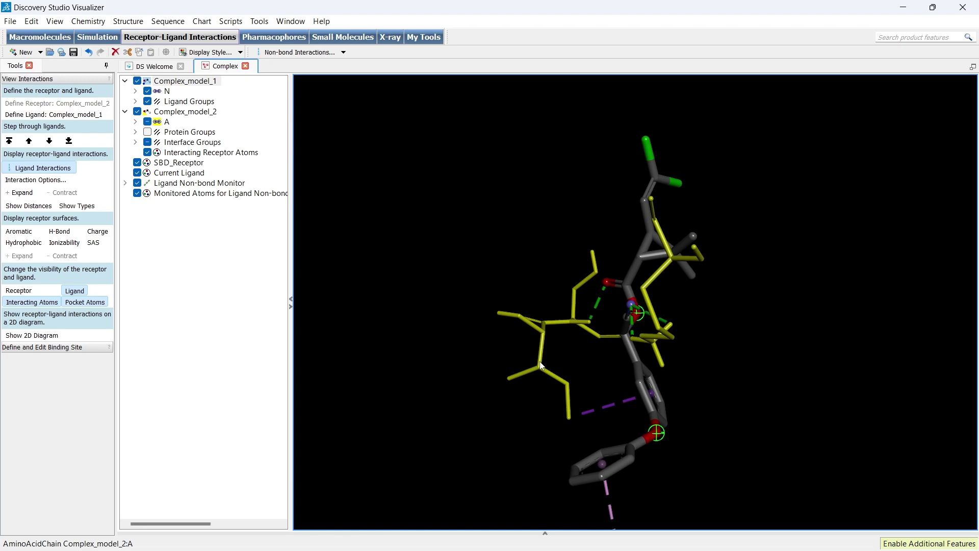
{"action": "right_click", "coordinate": [542, 365]}
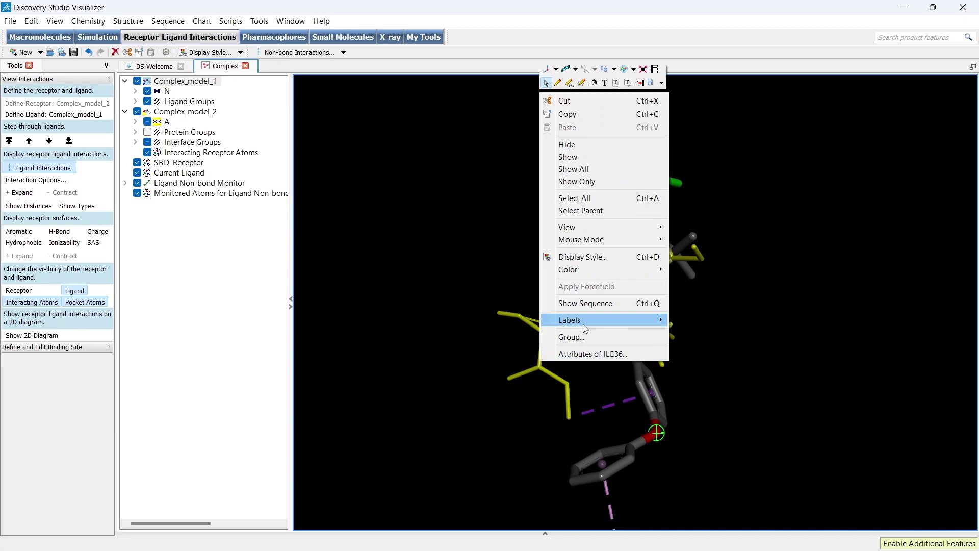
{"action": "mouse_move", "coordinate": [583, 324]}
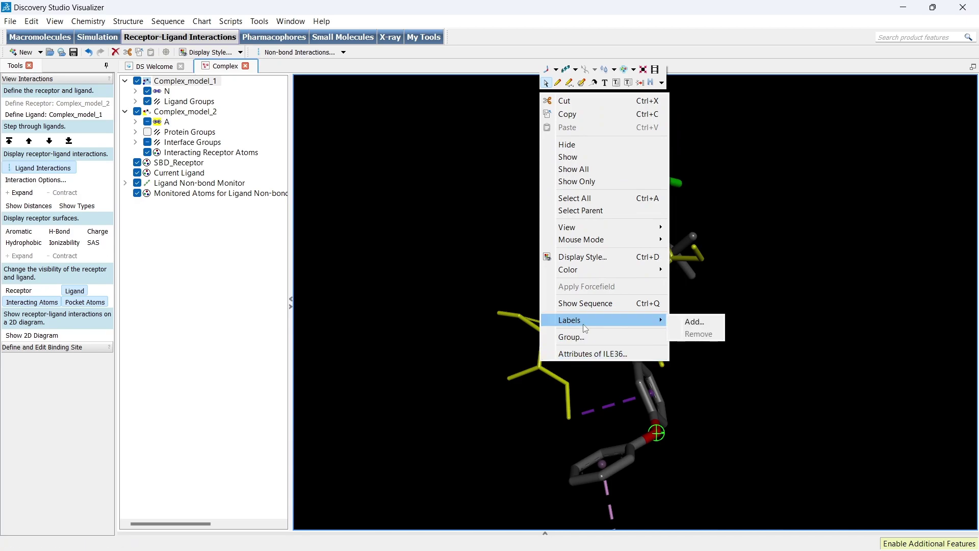
{"action": "left_click", "coordinate": [689, 321]}
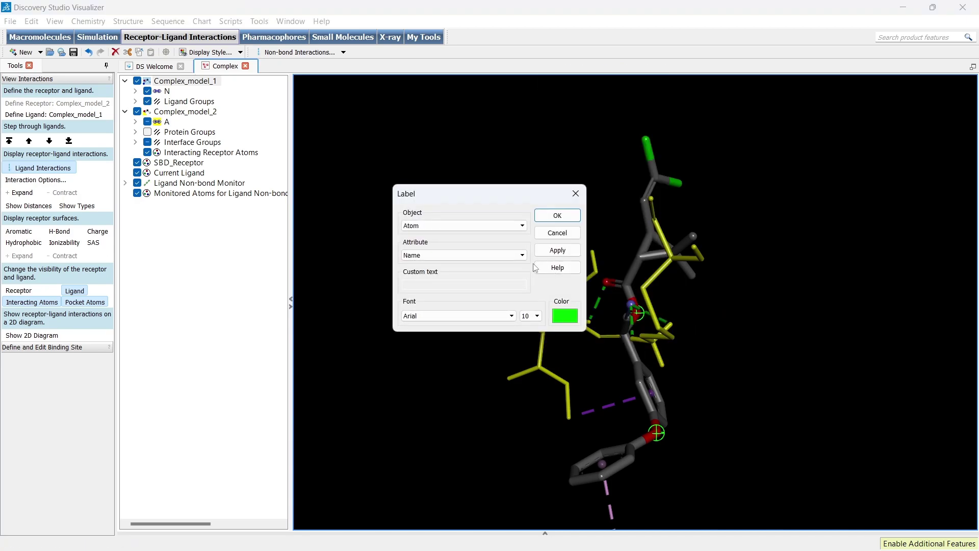
{"action": "left_click", "coordinate": [446, 226]}
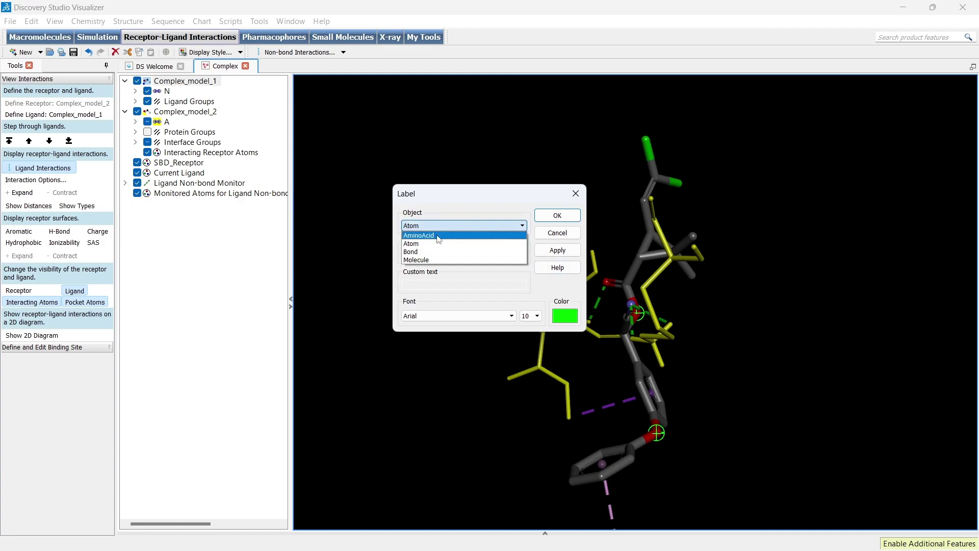
{"action": "left_click", "coordinate": [433, 236]}
{"action": "left_click", "coordinate": [472, 260]}
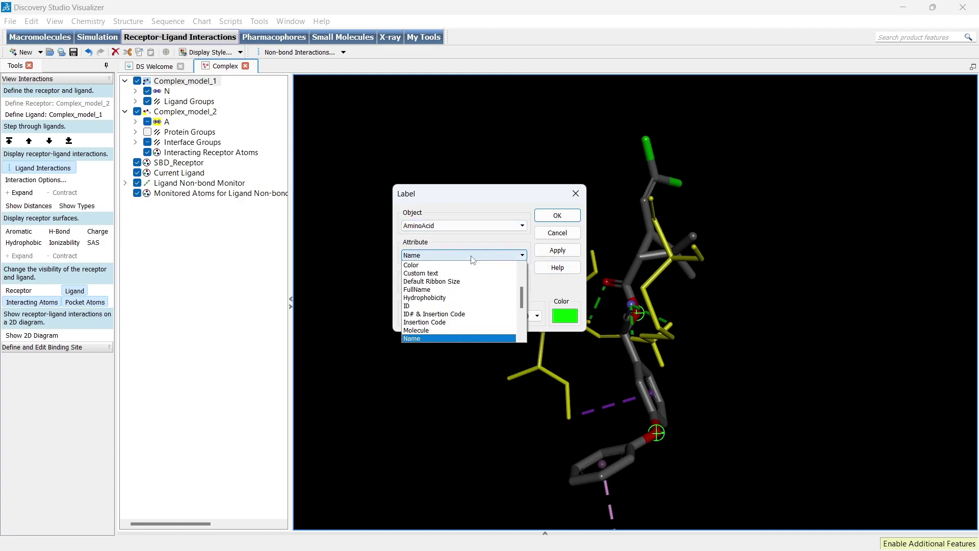
{"action": "left_click_drag", "start_coordinate": [525, 299], "coordinate": [526, 285]}
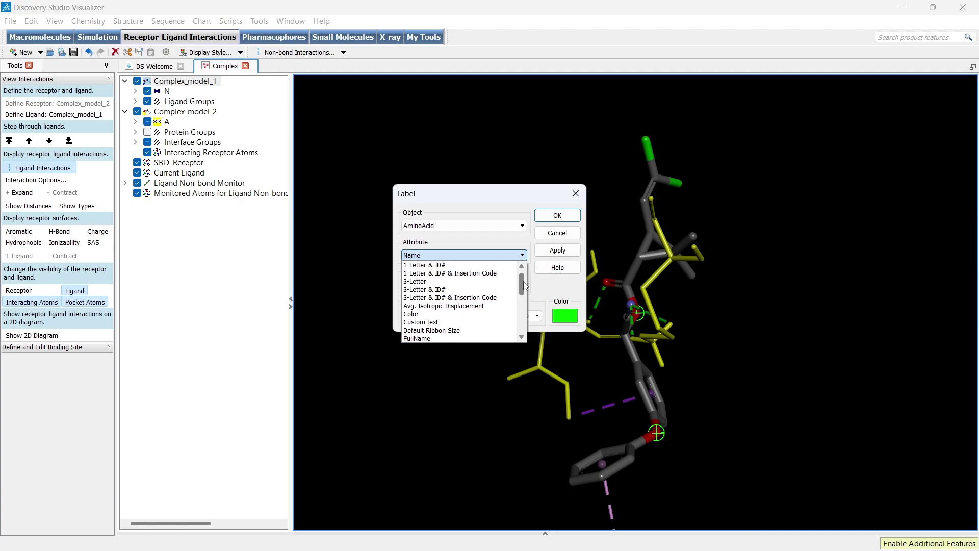
{"action": "left_click", "coordinate": [493, 300]}
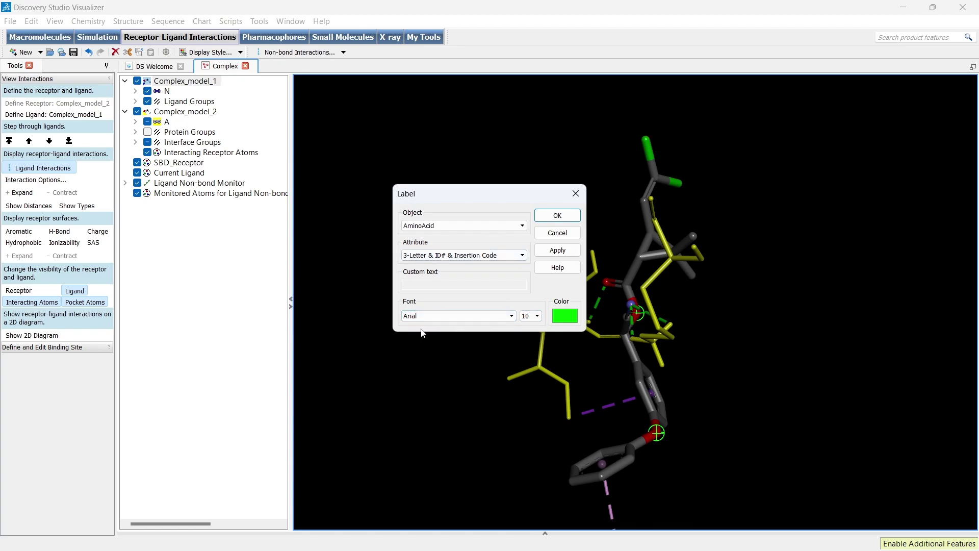
Set the residue label font size to 14 and apply the labels
{"action": "left_click", "coordinate": [533, 315]}
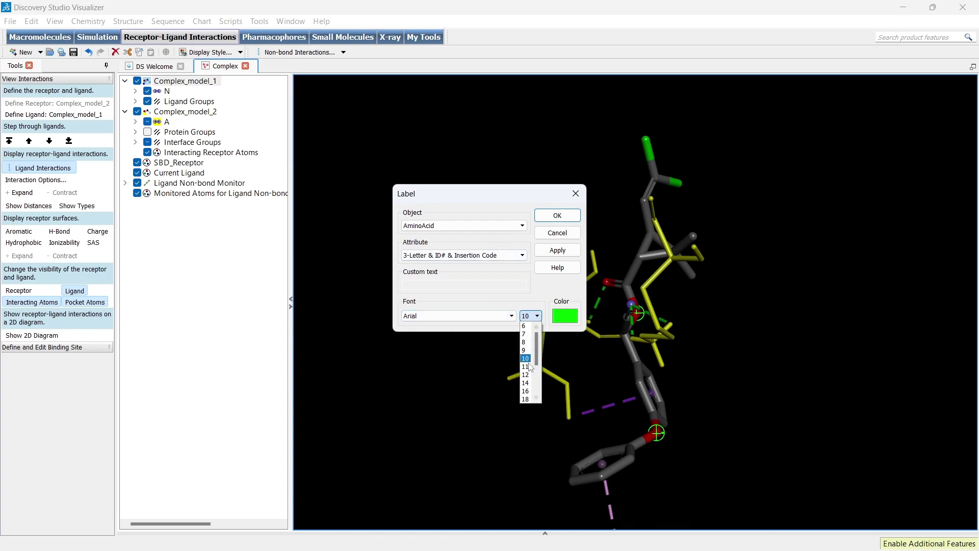
{"action": "left_click", "coordinate": [526, 382]}
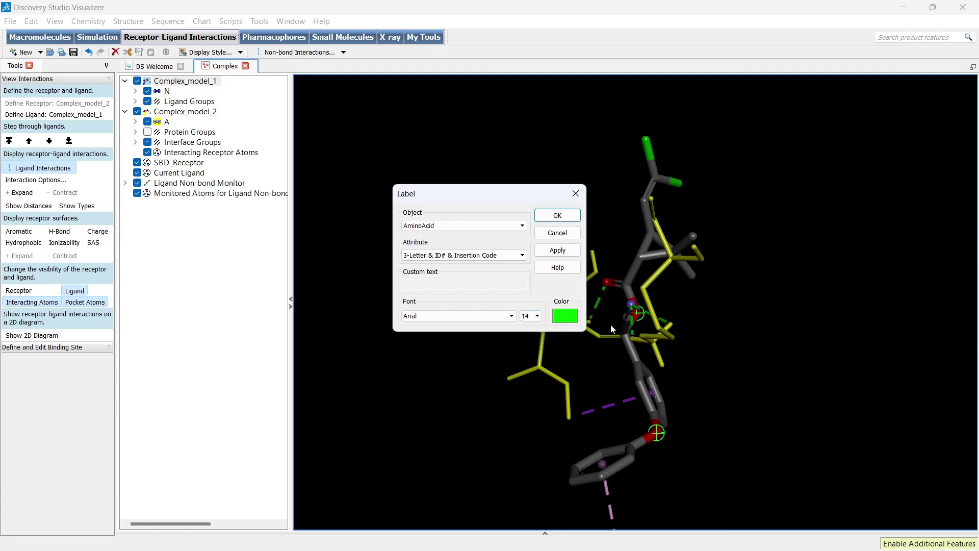
{"action": "left_click", "coordinate": [561, 255]}
{"action": "left_click", "coordinate": [558, 216]}
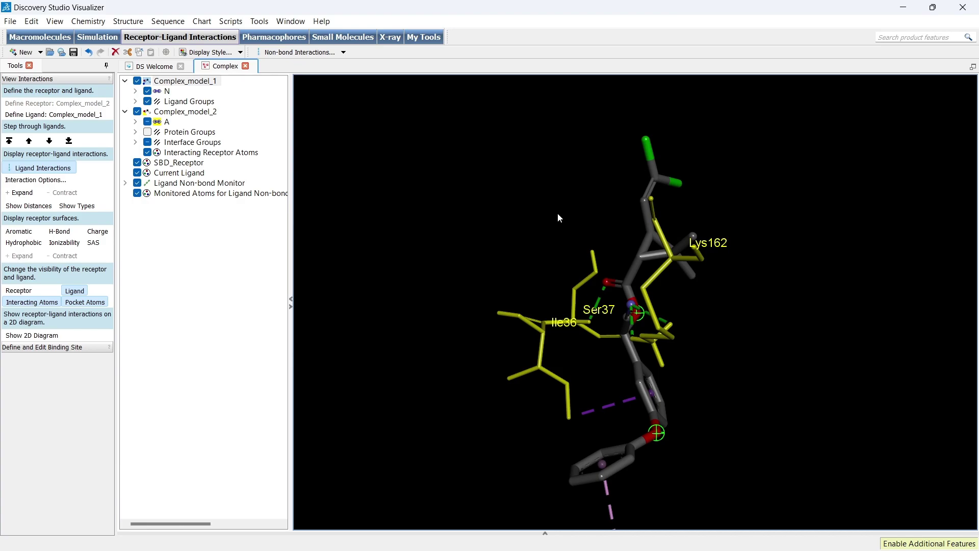
Generate the 2D interaction diagram and apply the Disc display style to its atoms
{"action": "left_click", "coordinate": [47, 335]}
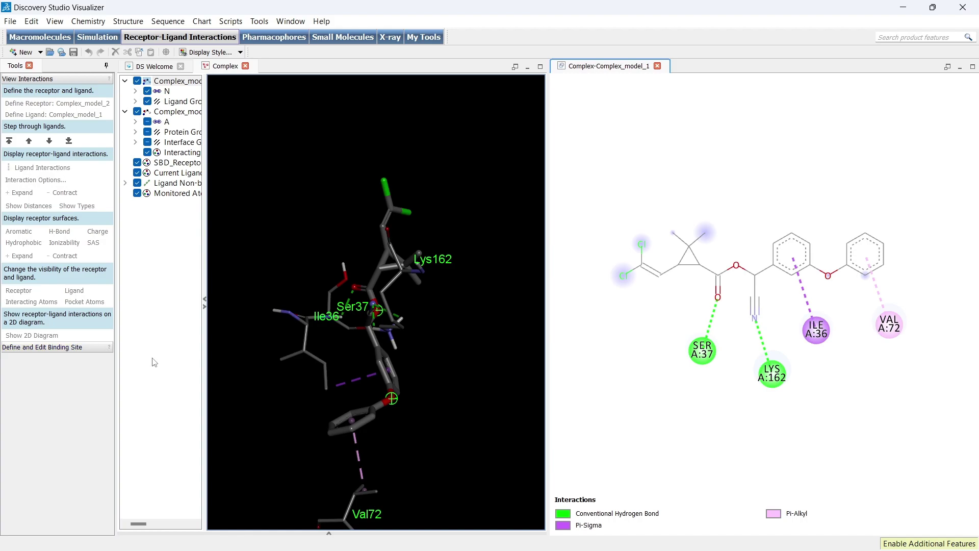
{"action": "right_click", "coordinate": [755, 318]}
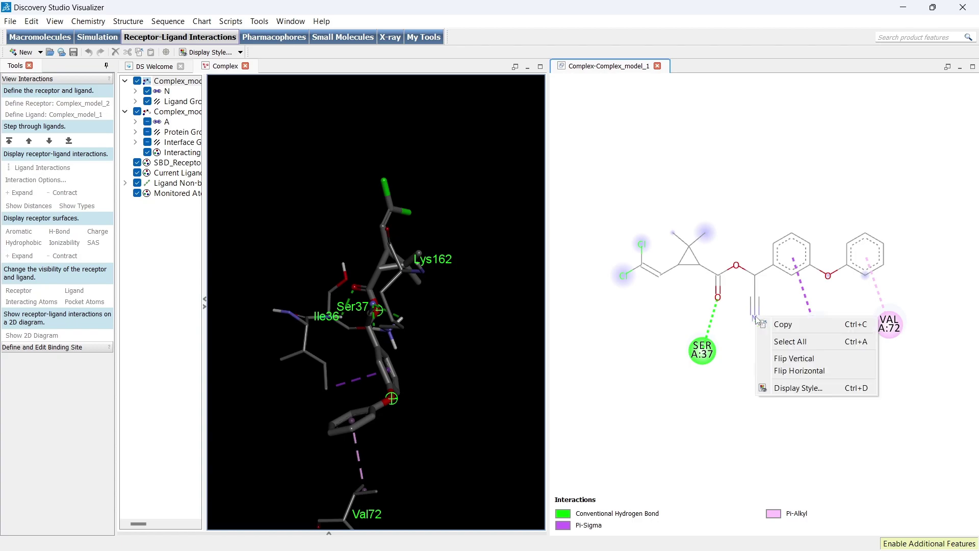
{"action": "left_click", "coordinate": [805, 389]}
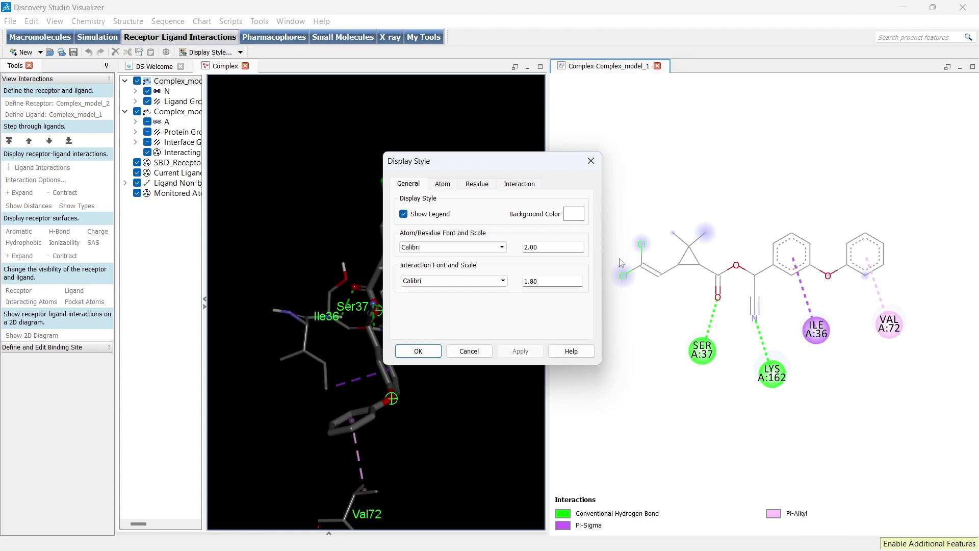
{"action": "left_click", "coordinate": [443, 184]}
{"action": "left_click", "coordinate": [412, 252]}
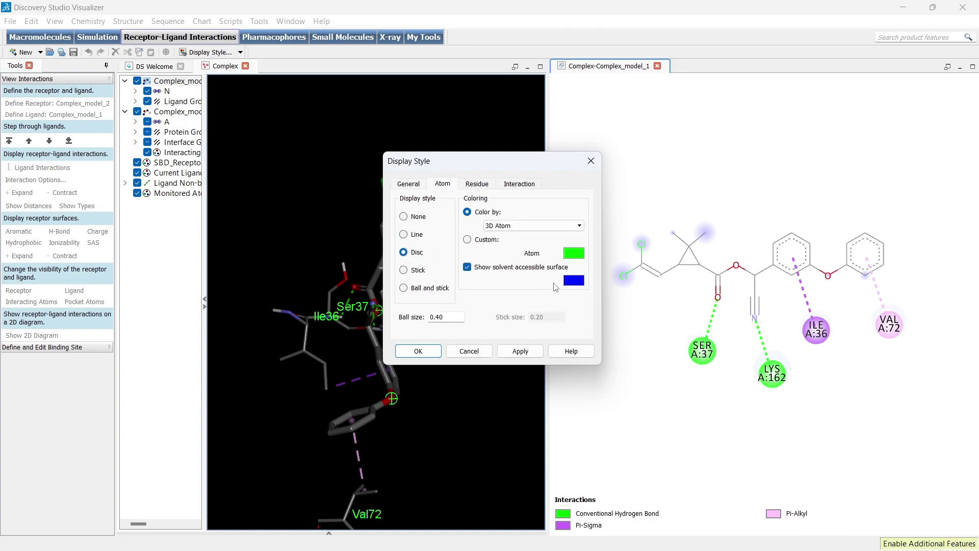
{"action": "left_click", "coordinate": [523, 351]}
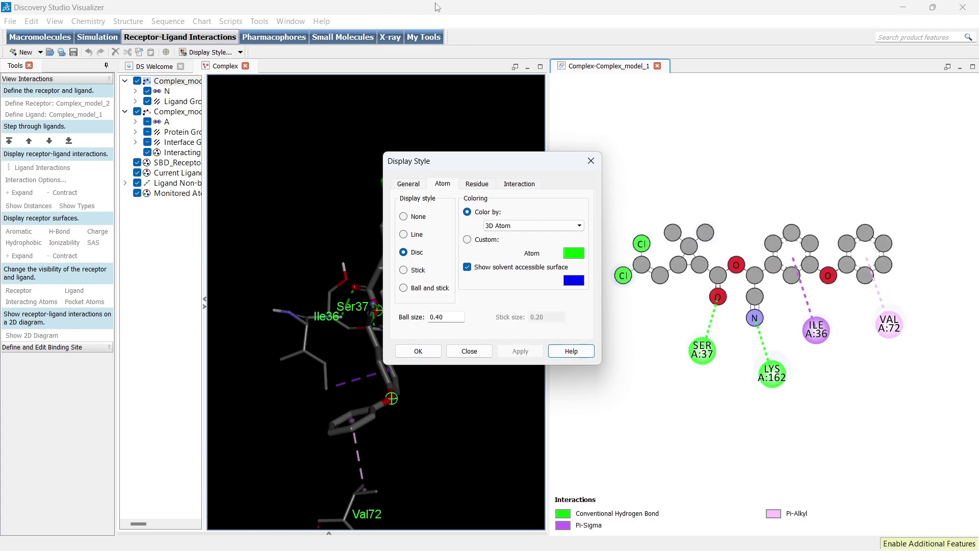
Apply the Disc display style to the residues of the 2D diagram and close the display style settings
{"action": "left_click", "coordinate": [478, 185]}
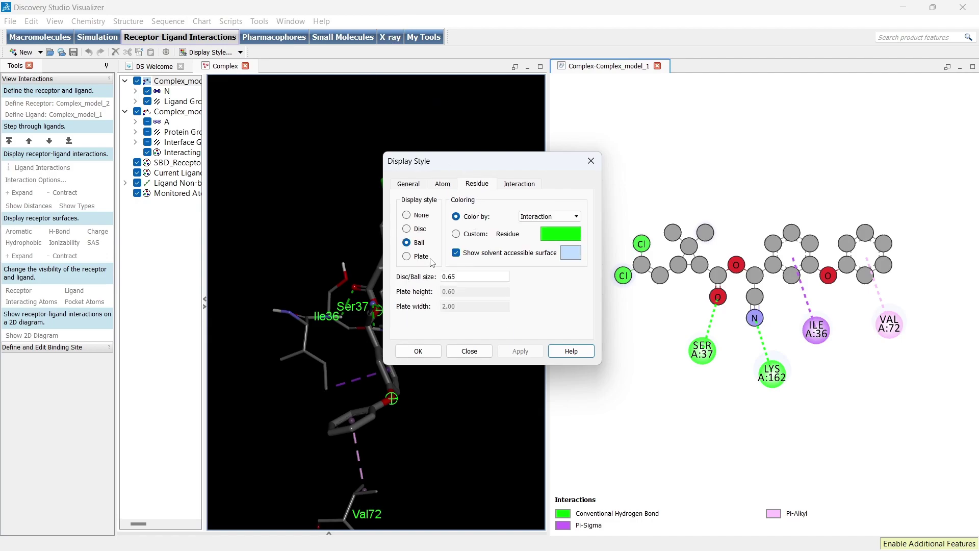
{"action": "left_click", "coordinate": [407, 229]}
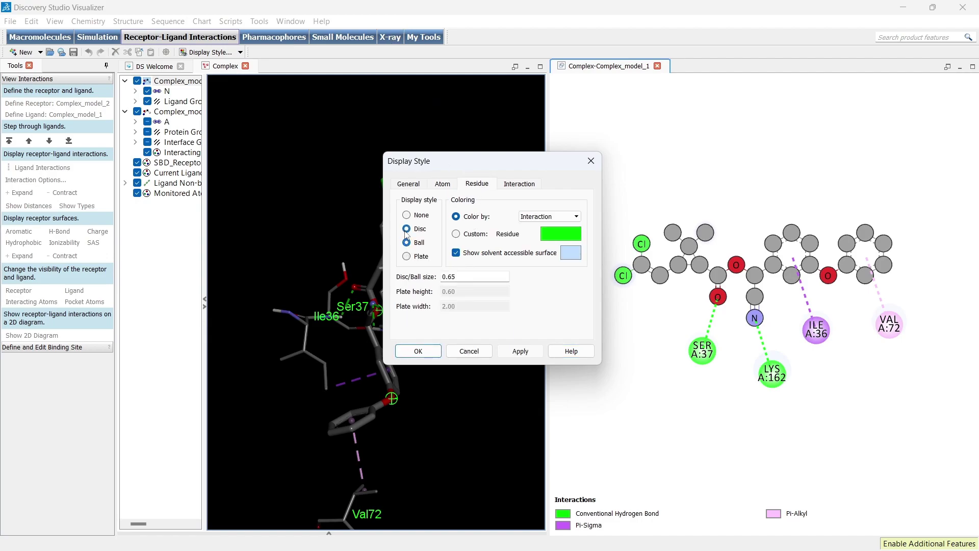
{"action": "left_click", "coordinate": [521, 351]}
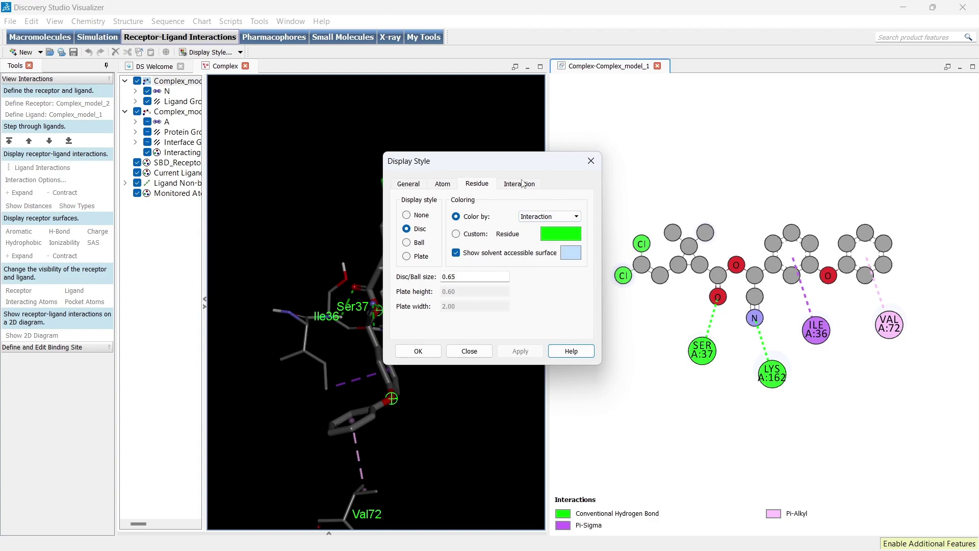
{"action": "left_click", "coordinate": [418, 352]}
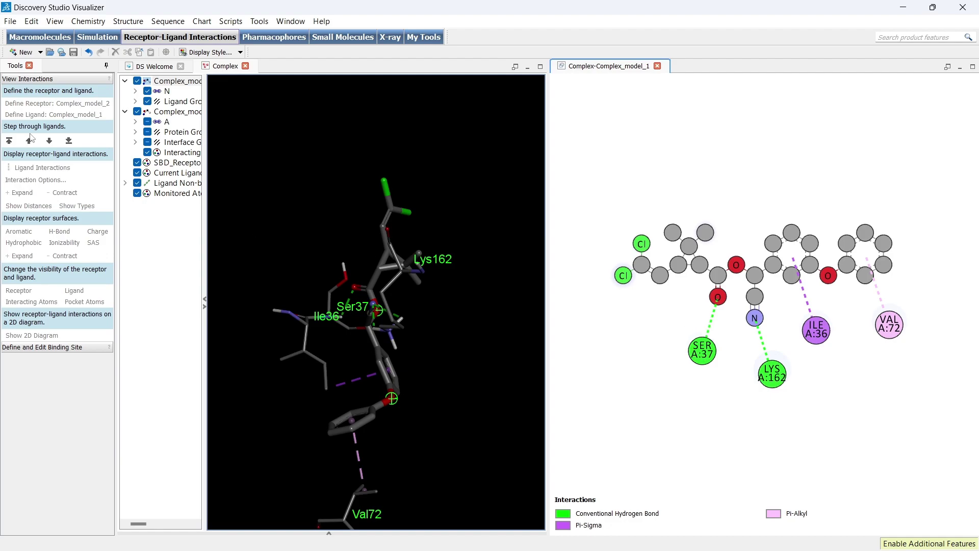
Save the 2D interaction diagram as an image file named Complex-Complex_model_1 in the model_o1_mini folder, keeping the default pixel size
{"action": "left_click", "coordinate": [11, 22]}
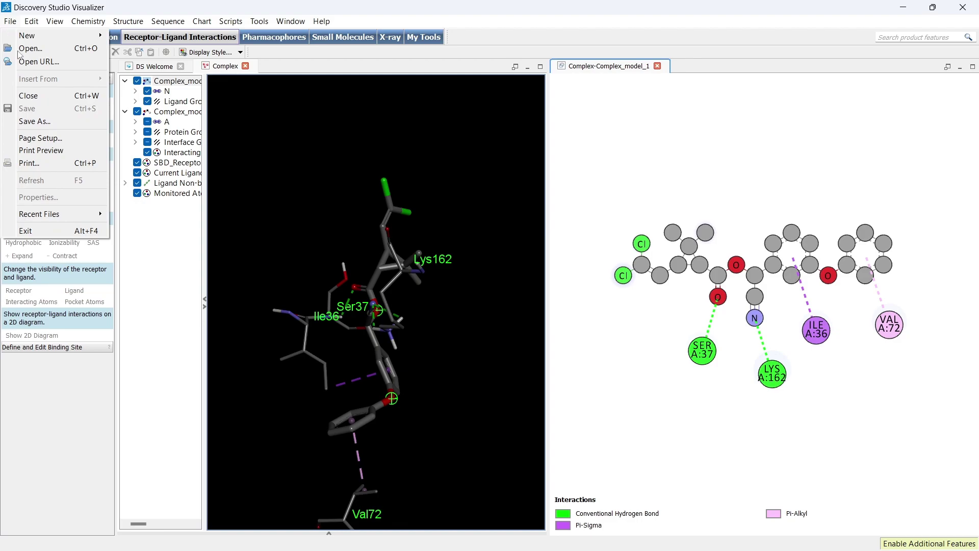
{"action": "left_click", "coordinate": [44, 122]}
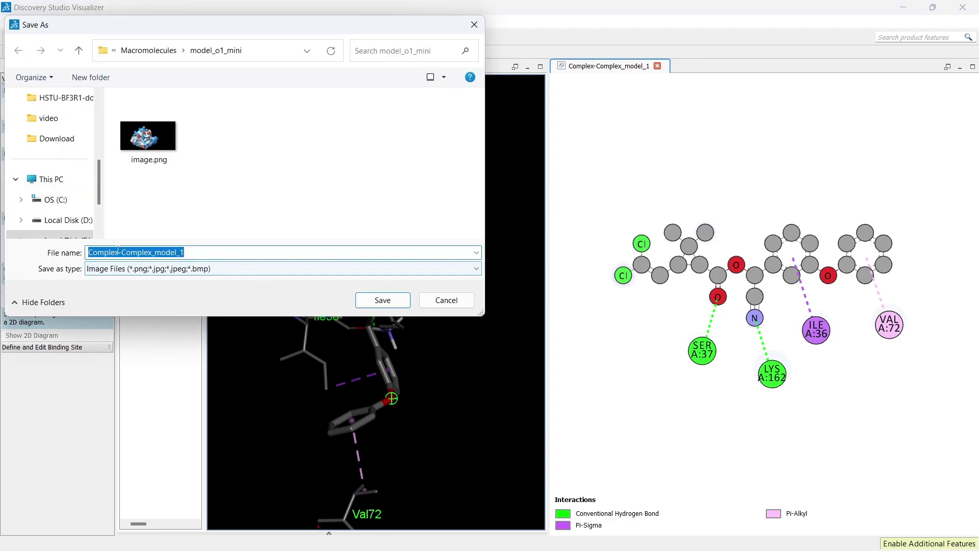
{"action": "left_click", "coordinate": [383, 306]}
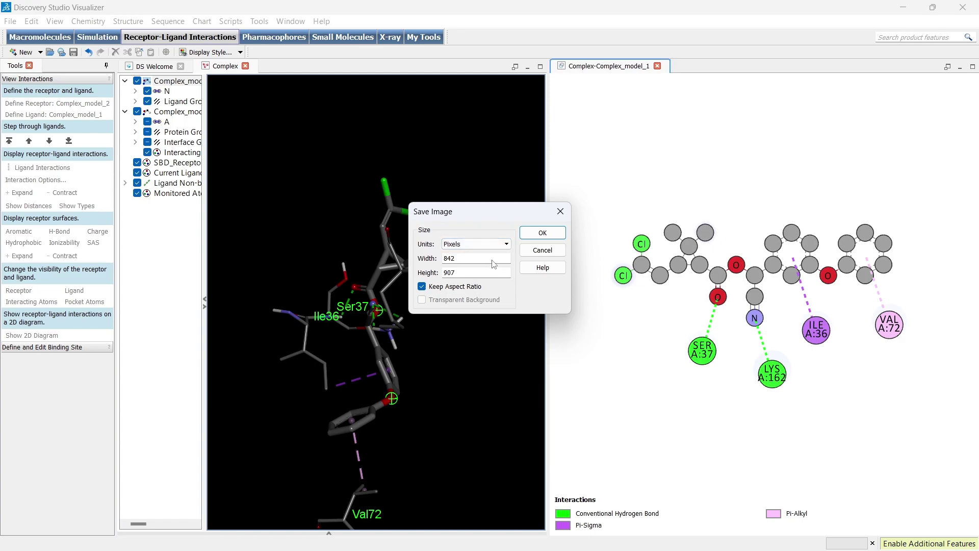
{"action": "left_click", "coordinate": [547, 231]}
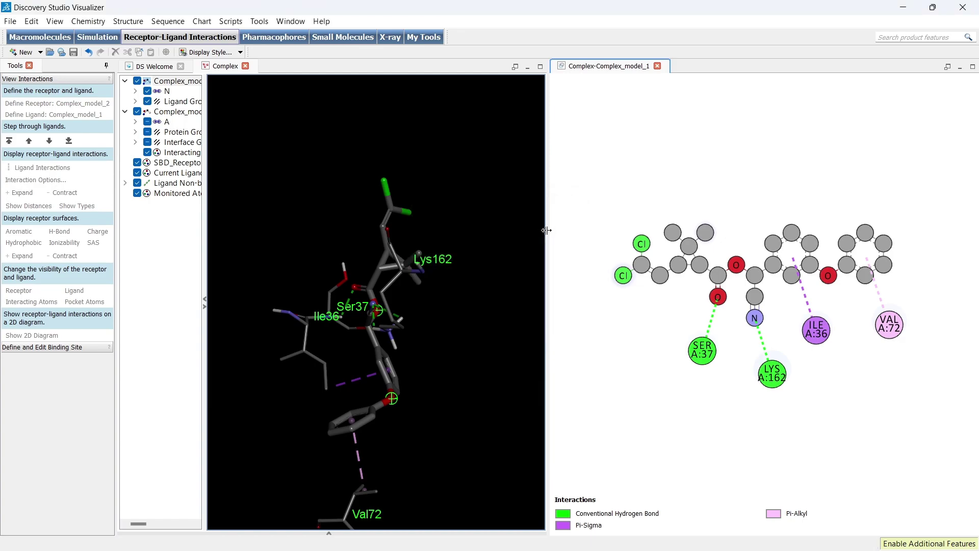
Switch to File Explorer and open the model_o1_mini folder on Local Disk (E:) under Download, PyRx_AutoDock4, Macromolecules
{"action": "left_click", "coordinate": [901, 9]}
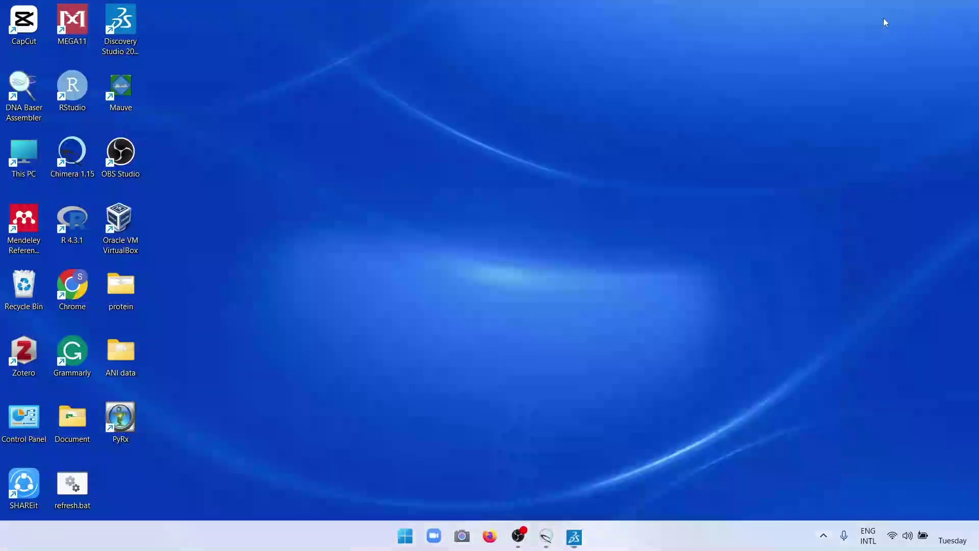
{"action": "double_click", "coordinate": [32, 162]}
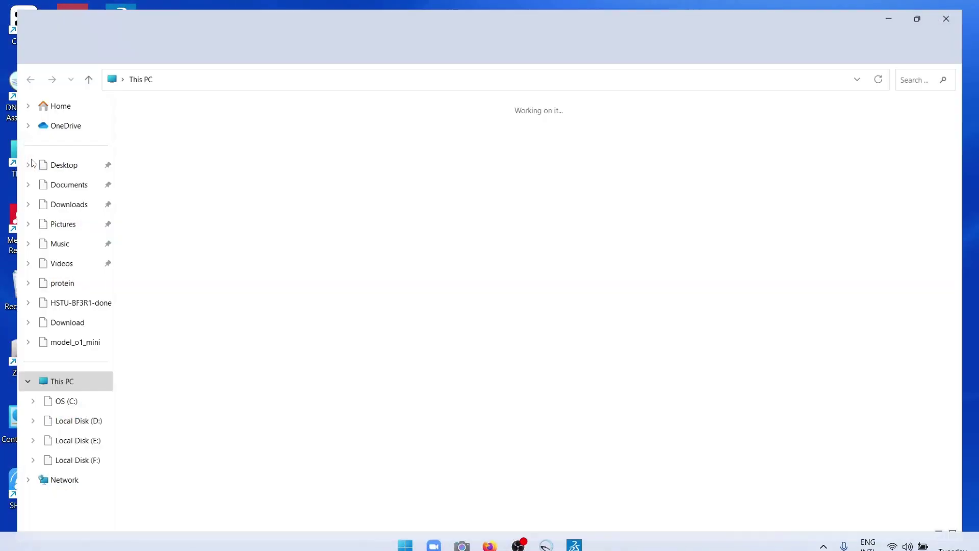
{"action": "left_click", "coordinate": [68, 444]}
{"action": "double_click", "coordinate": [138, 154]}
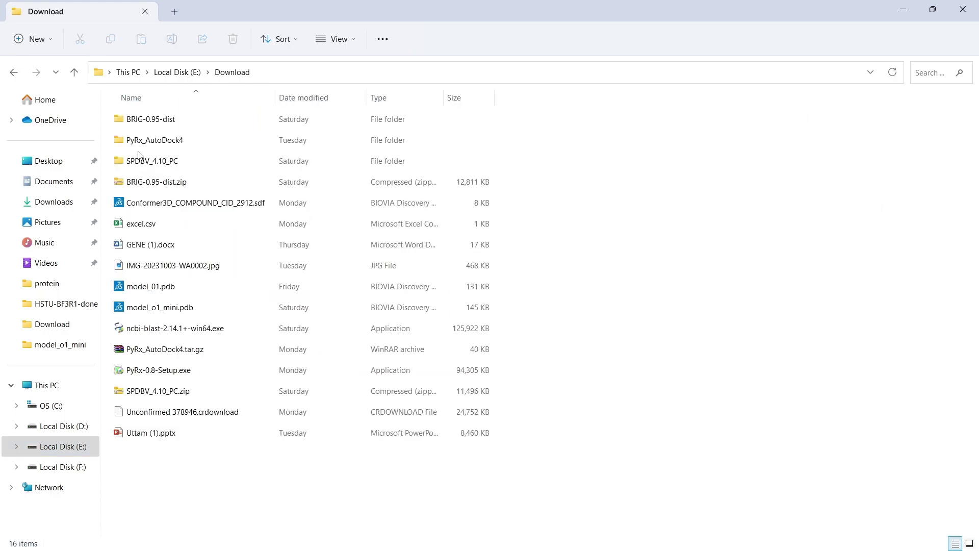
{"action": "double_click", "coordinate": [160, 139]}
{"action": "left_click", "coordinate": [163, 161]}
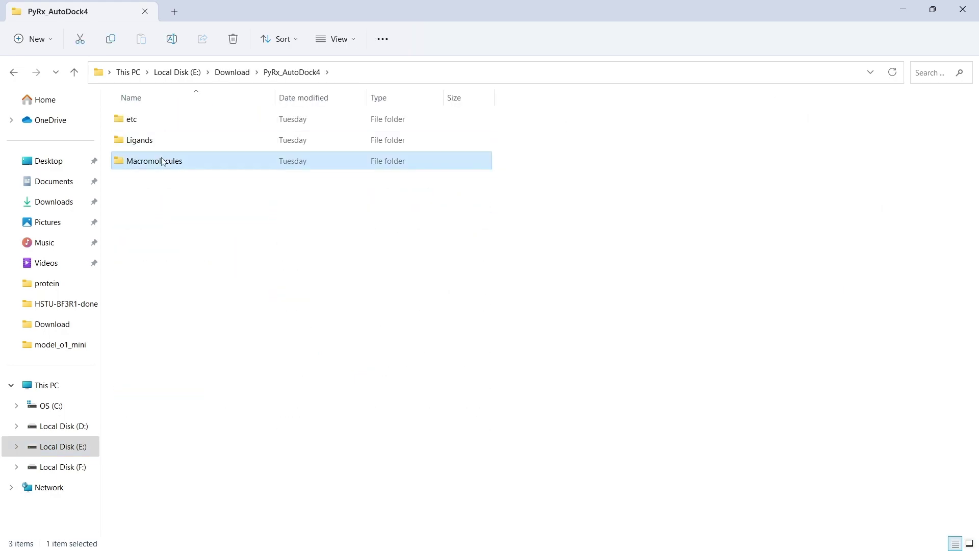
{"action": "double_click", "coordinate": [164, 162]}
{"action": "double_click", "coordinate": [163, 122]}
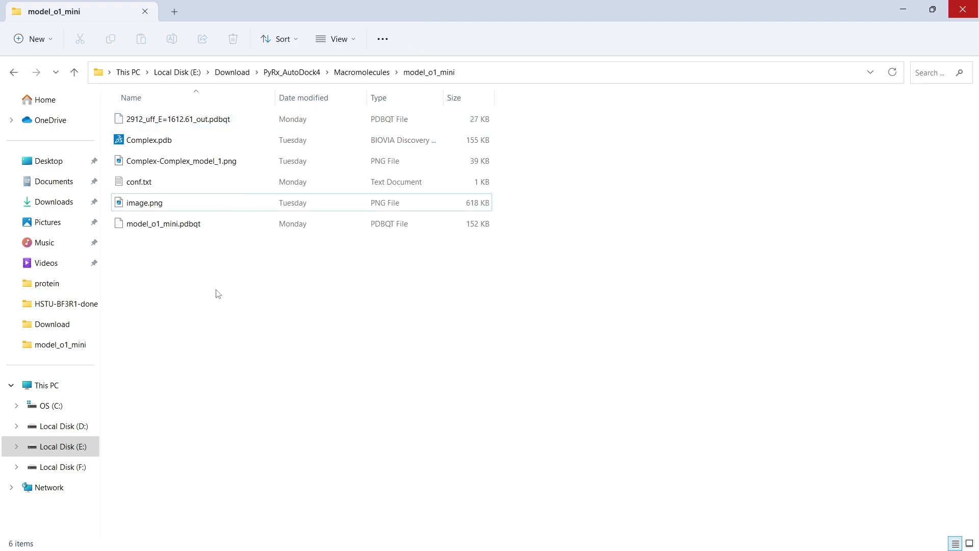
View the saved images image.png and Complex-Complex_model_1.png one after the other, closing each
{"action": "left_click", "coordinate": [148, 208]}
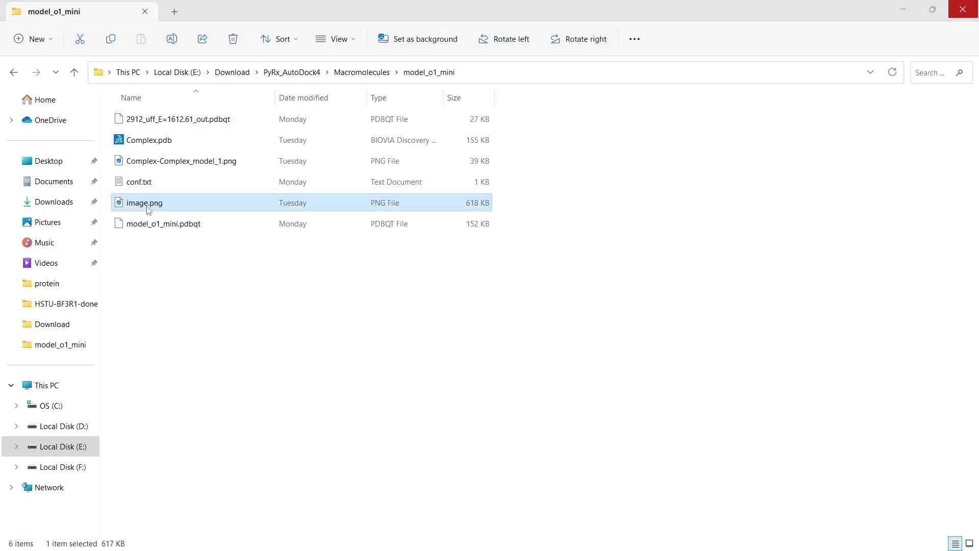
{"action": "double_click", "coordinate": [148, 208]}
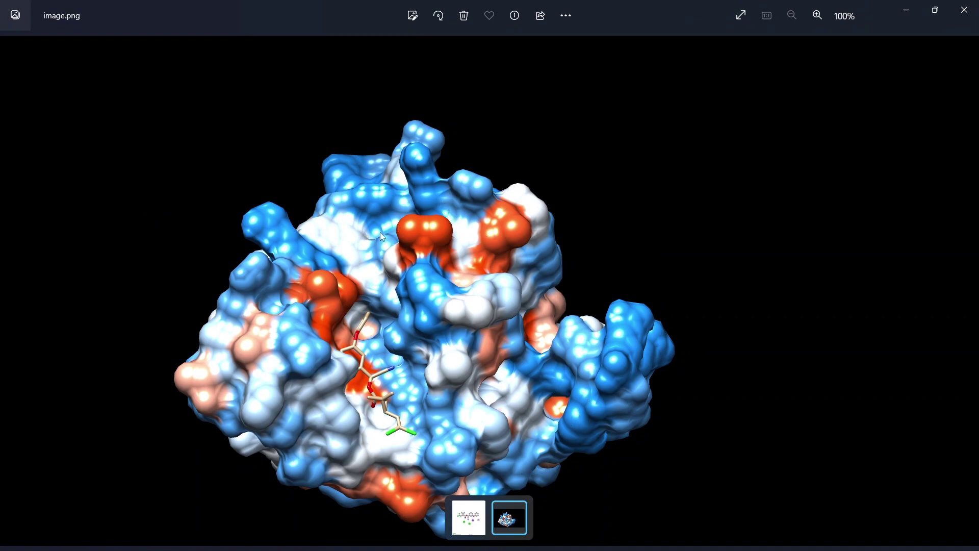
{"action": "left_click", "coordinate": [965, 10]}
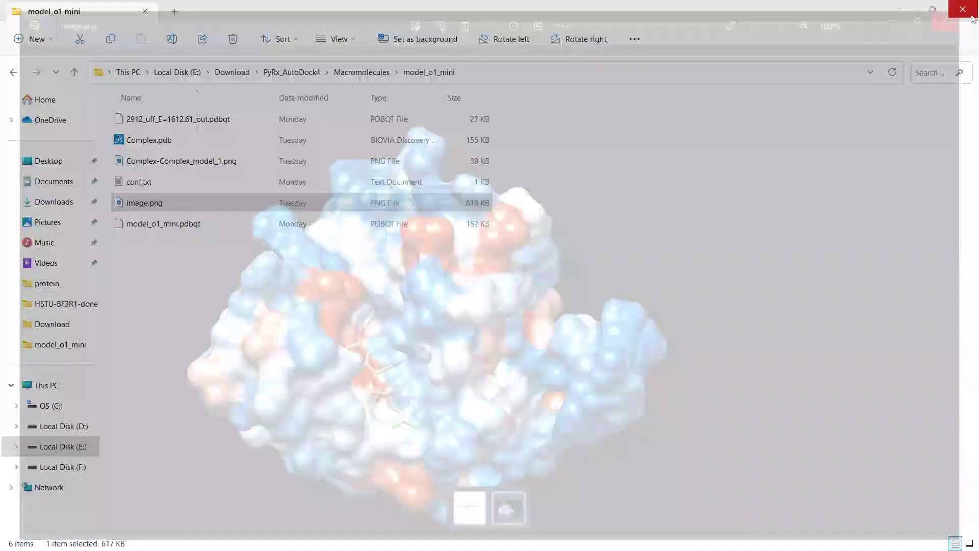
{"action": "double_click", "coordinate": [152, 161]}
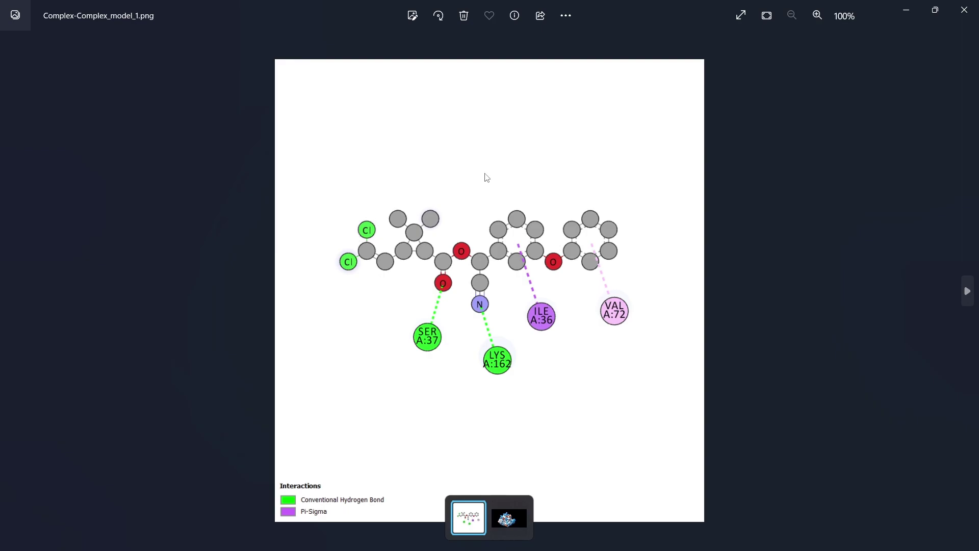
{"action": "left_click", "coordinate": [964, 10]}
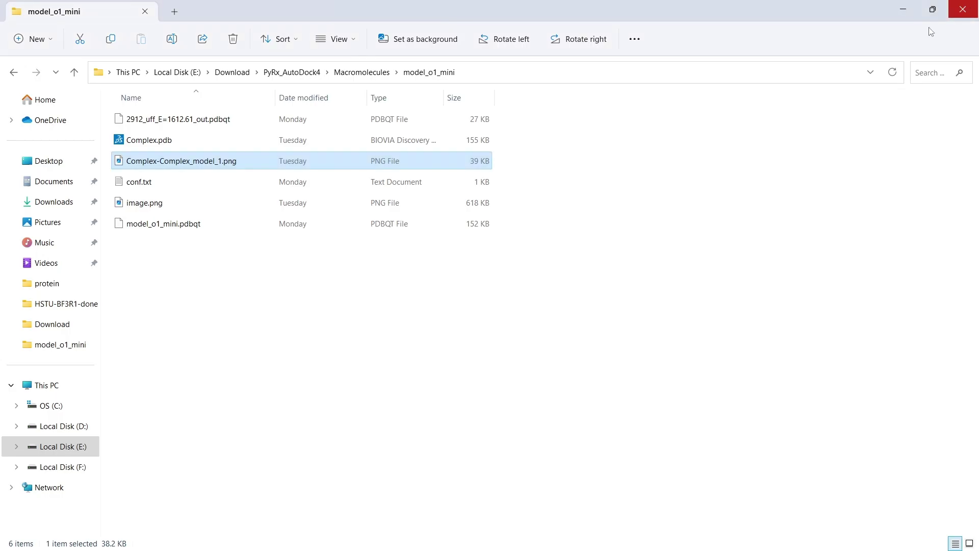